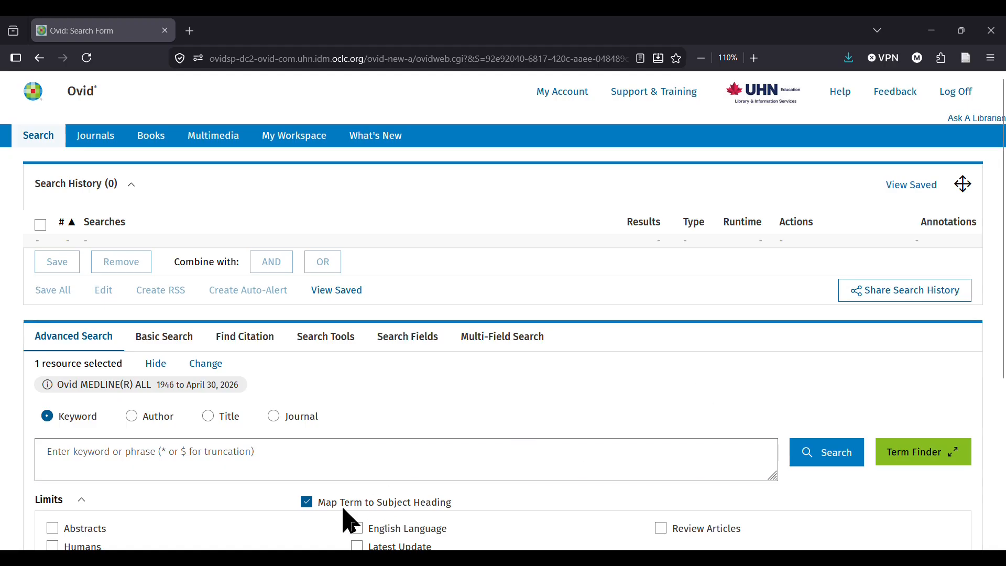
Map the keyword "prostate cancer" to MEDLINE subject headings and review the scope note for Prostatic Neoplasms
click(220, 455)
text(prostate cancer)
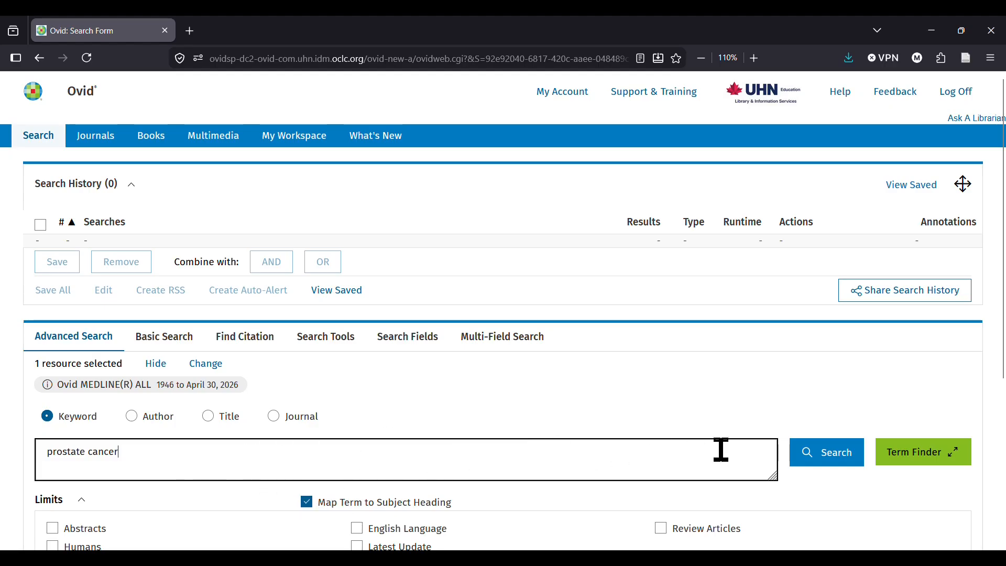
click(840, 453)
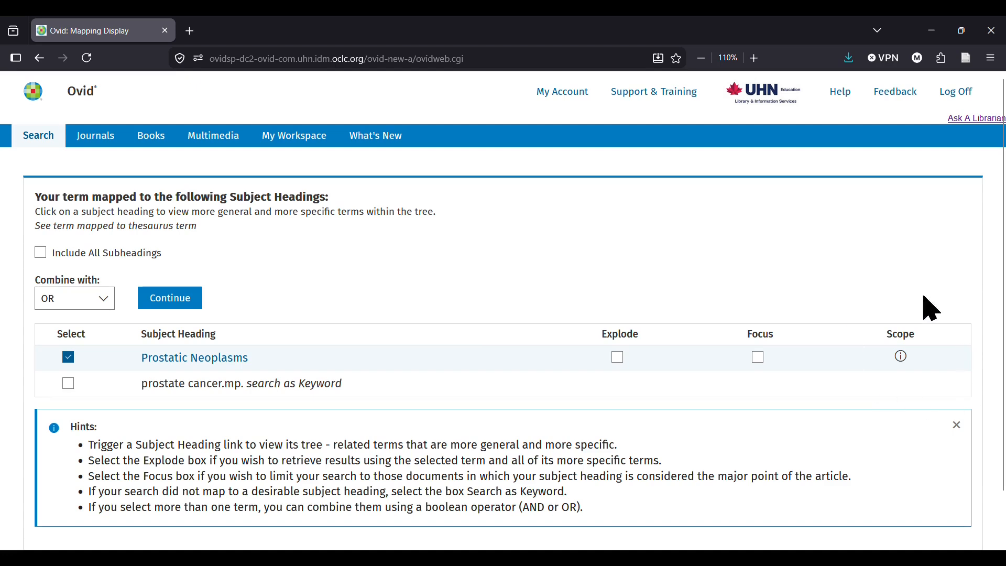
click(900, 357)
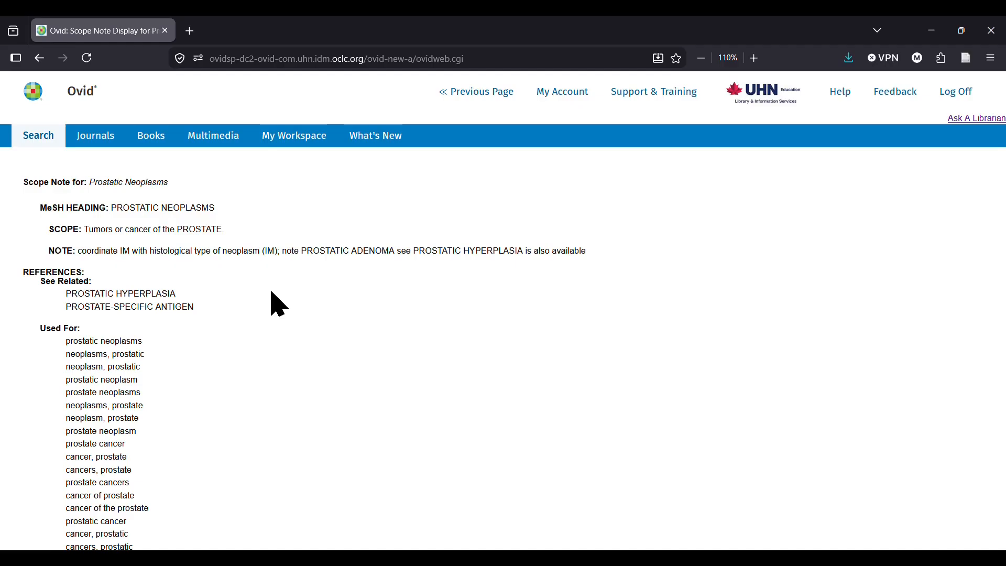
click(473, 104)
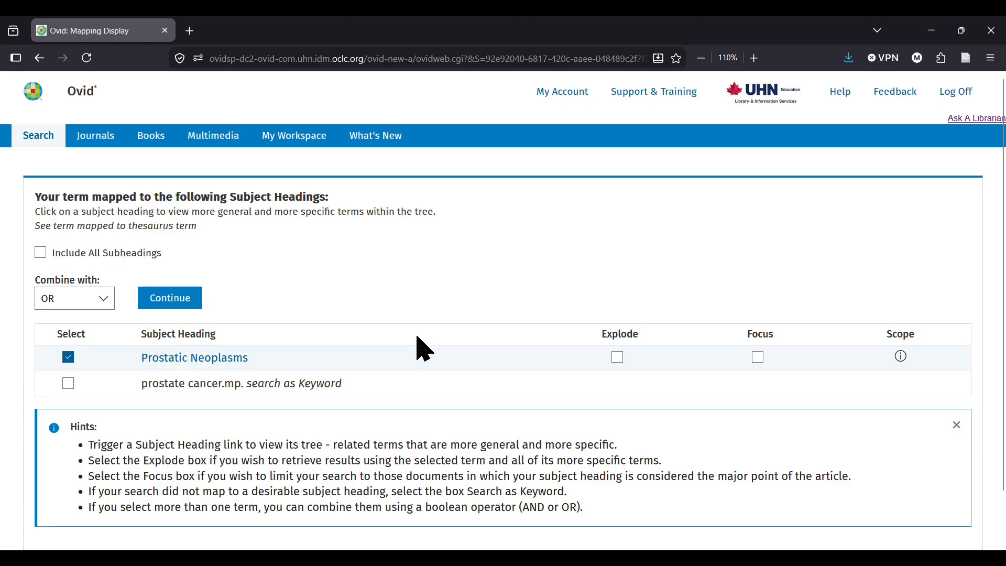
Display the subject heading tree for Prostatic Neoplasms and set that heading to explode
click(203, 360)
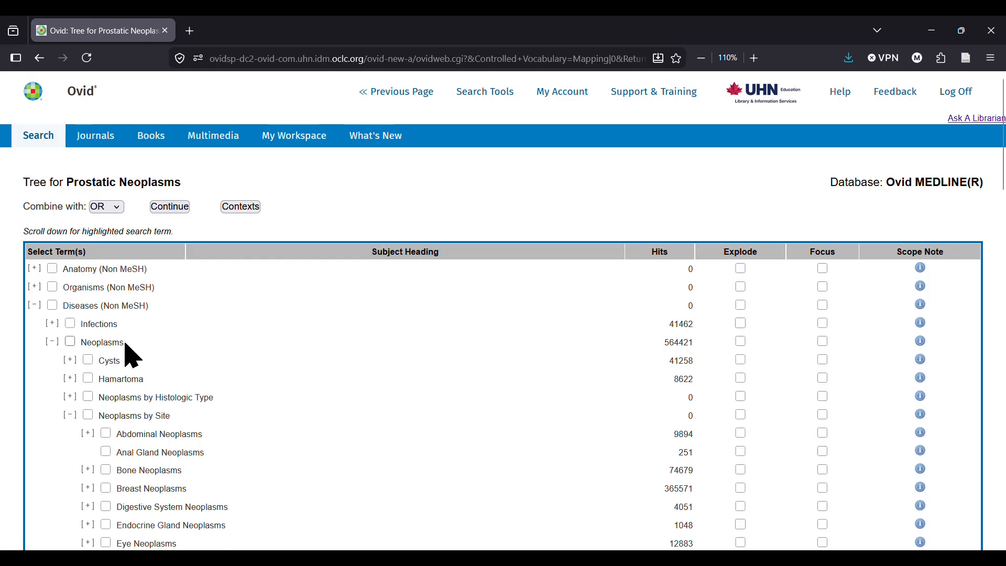
scroll(306, 354, down, 5)
scroll(312, 364, down, 3)
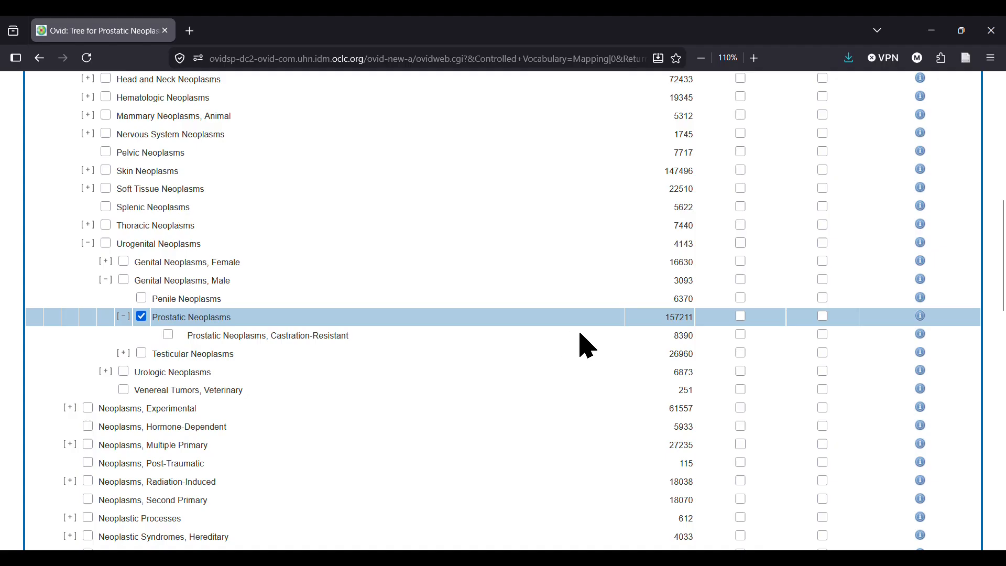
click(739, 316)
Continue with the exploded Prostatic Neoplasms heading and run it without choosing any subheadings
scroll(691, 281, up, 6)
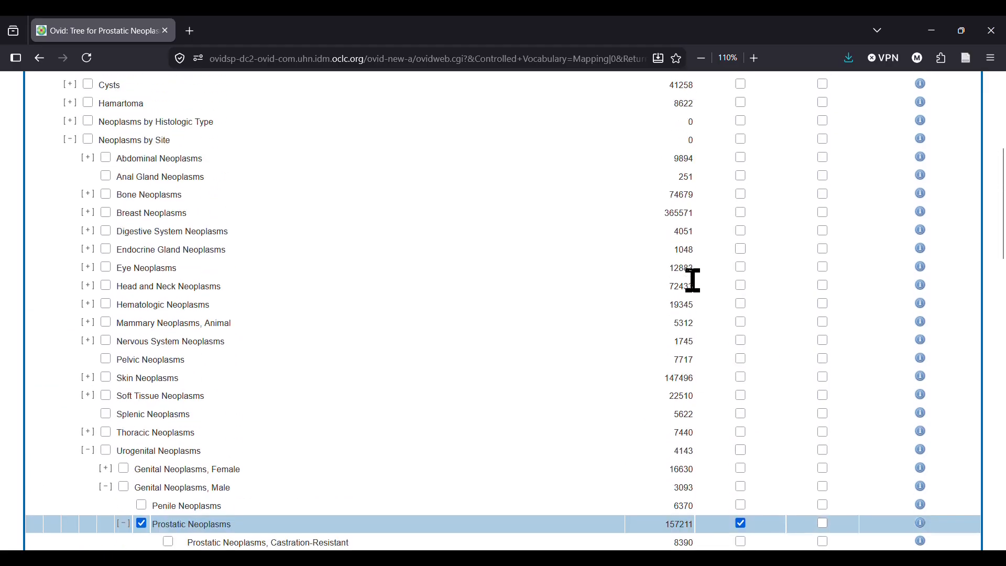
scroll(699, 292, up, 2)
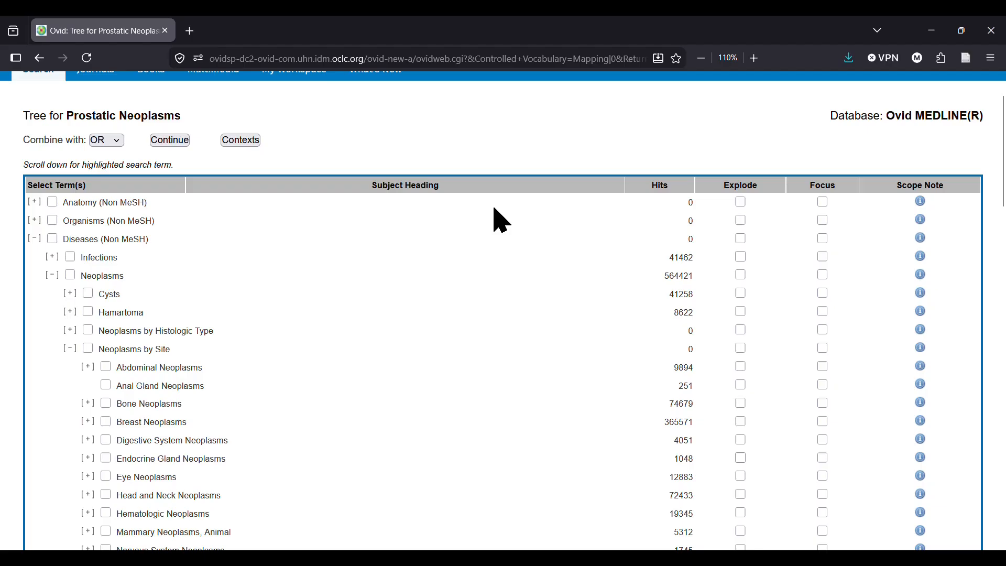
scroll(501, 220, up, 1)
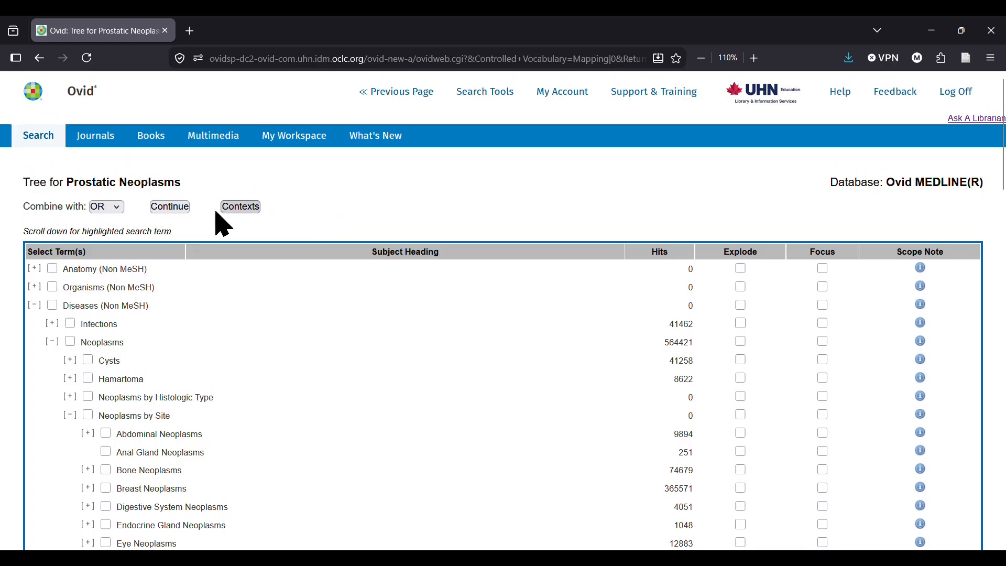
click(170, 208)
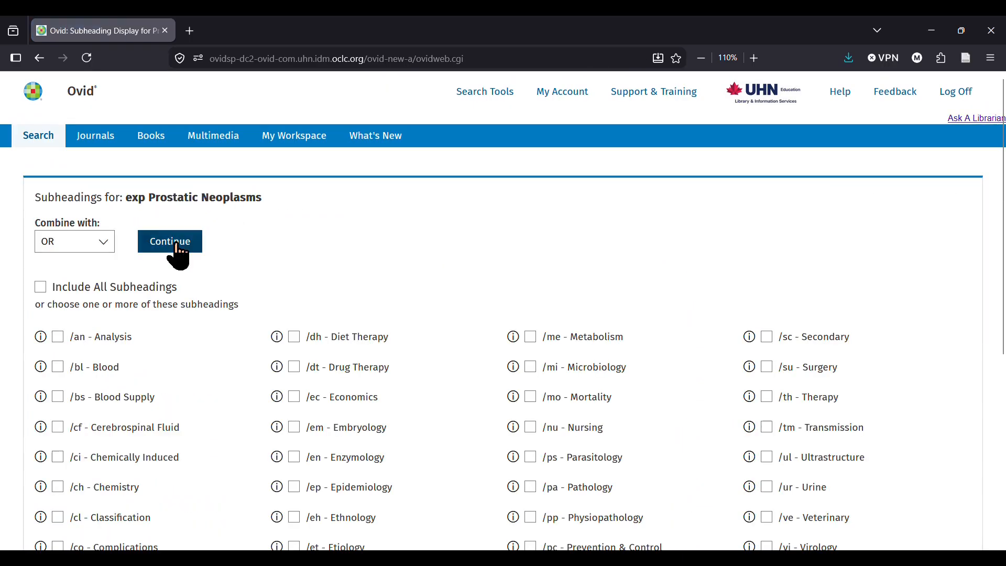
click(176, 246)
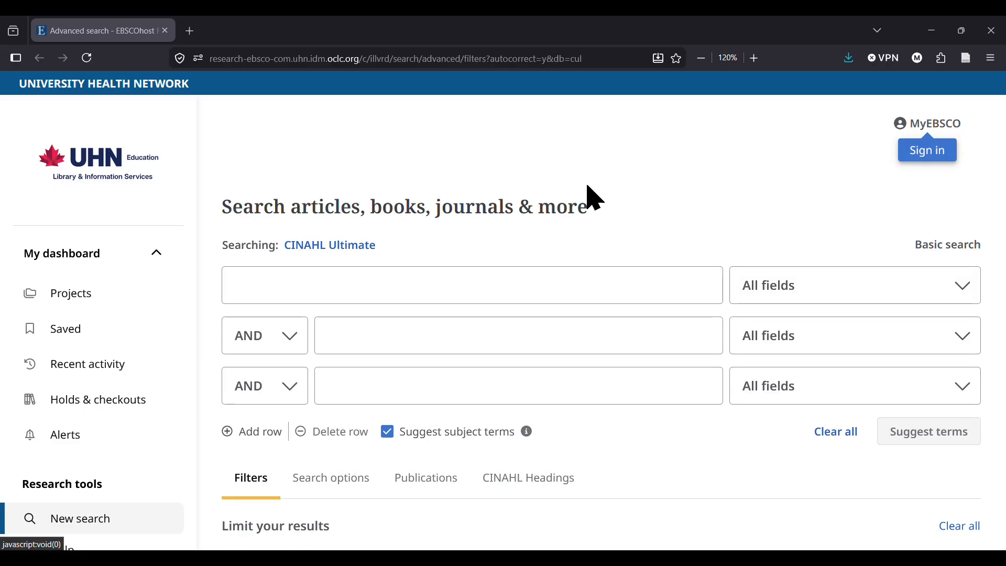
In the EBSCOhost advanced search for CINAHL Ultimate, show the CINAHL Headings lookup
scroll(636, 466, down, 2)
scroll(635, 465, down, 2)
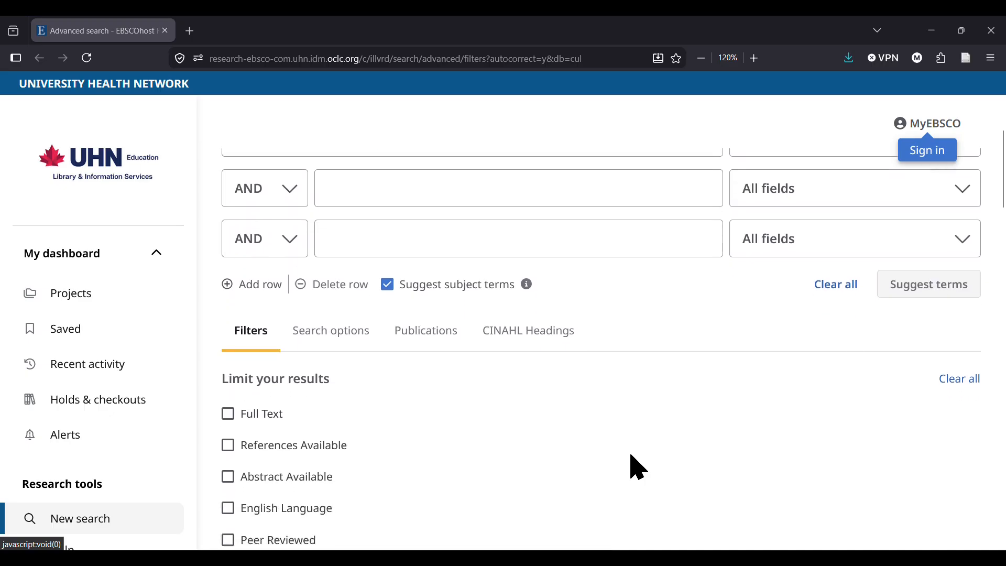
click(537, 301)
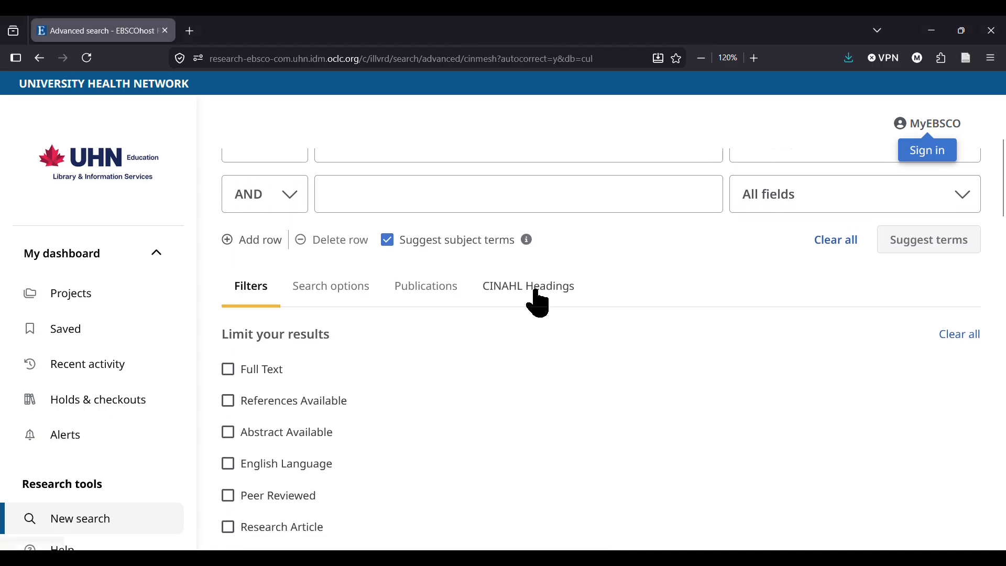
scroll(632, 272, up, 4)
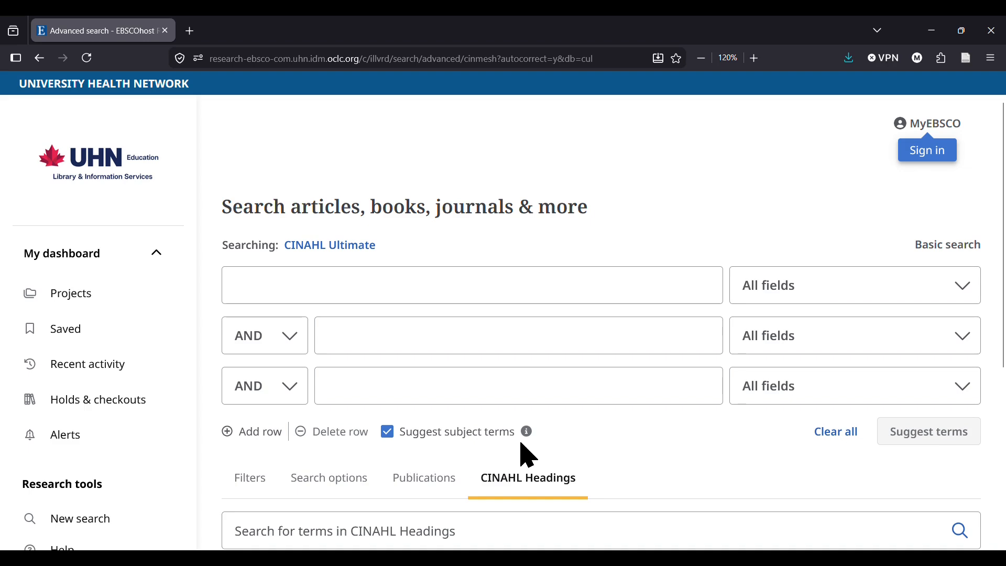
Enter "prostate cancer" as the first search term and get suggested CINAHL subject terms for it
click(262, 285)
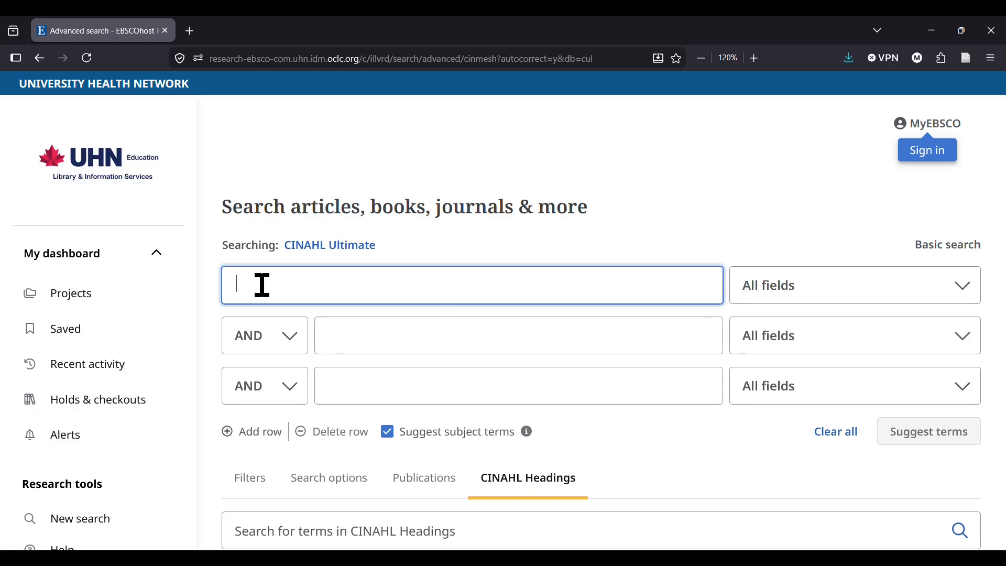
text(prostate cancer)
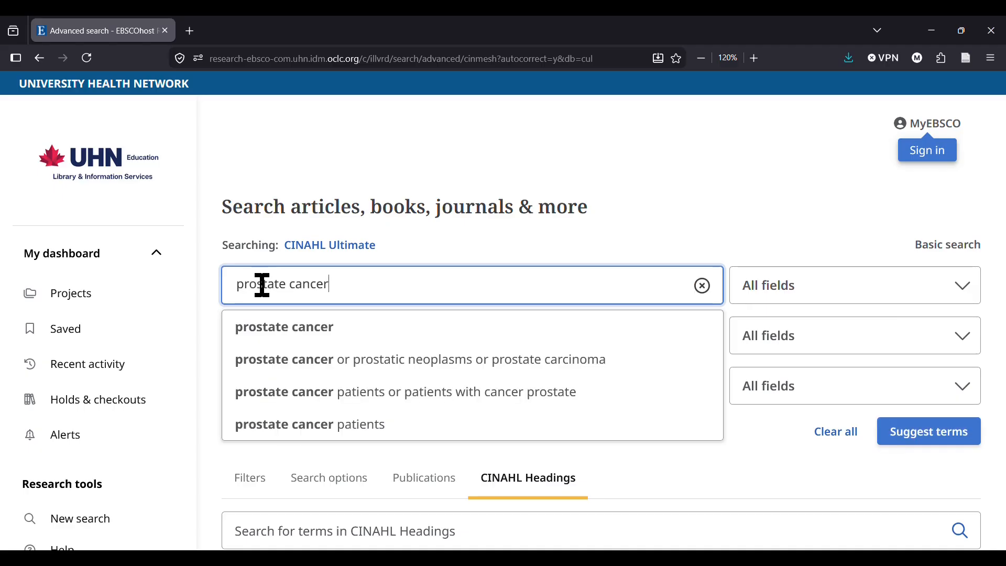
click(534, 250)
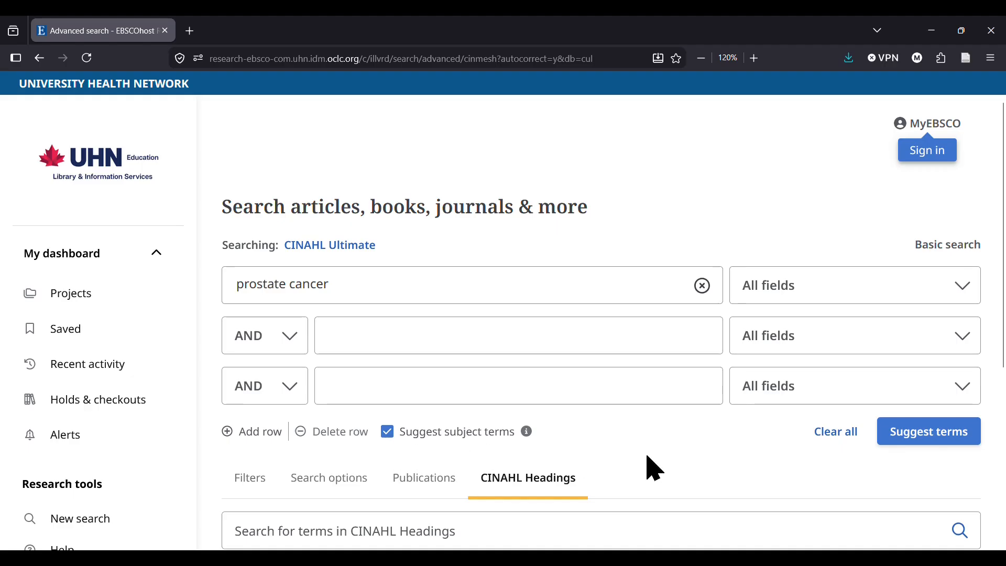
click(935, 440)
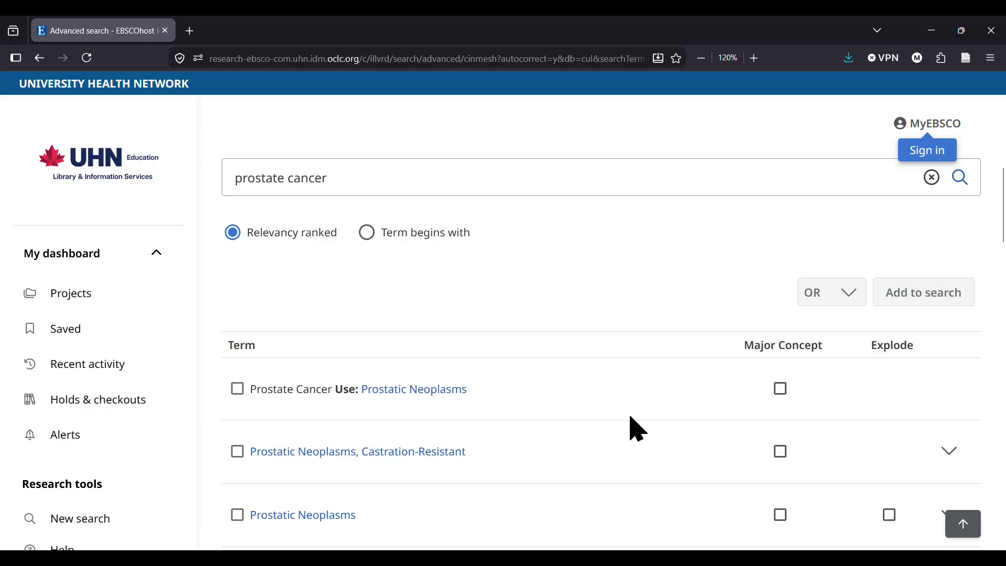
Look through the suggested CINAHL terms and open the Prostatic Neoplasms heading's details
scroll(637, 428, down, 3)
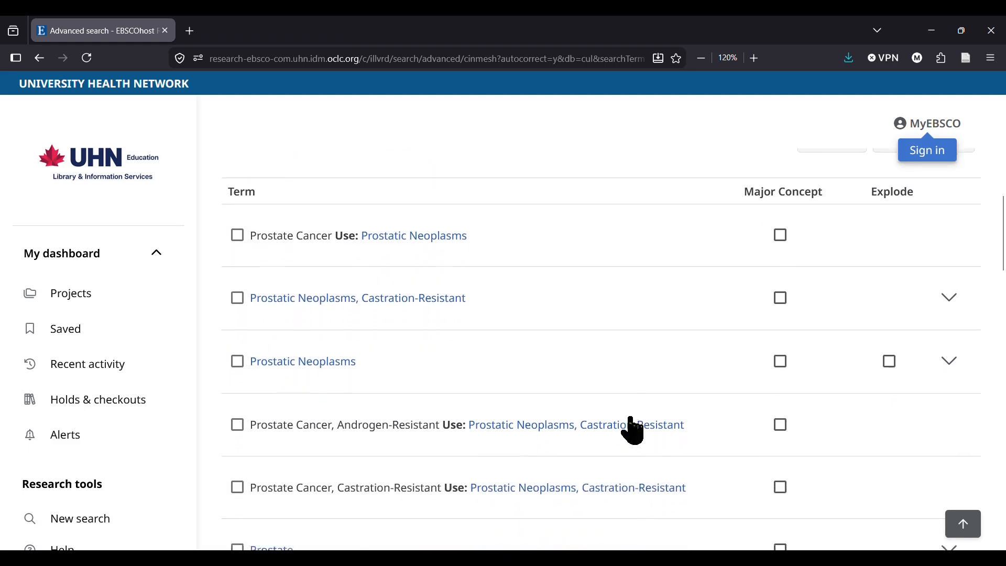
scroll(631, 429, down, 1)
scroll(634, 428, down, 1)
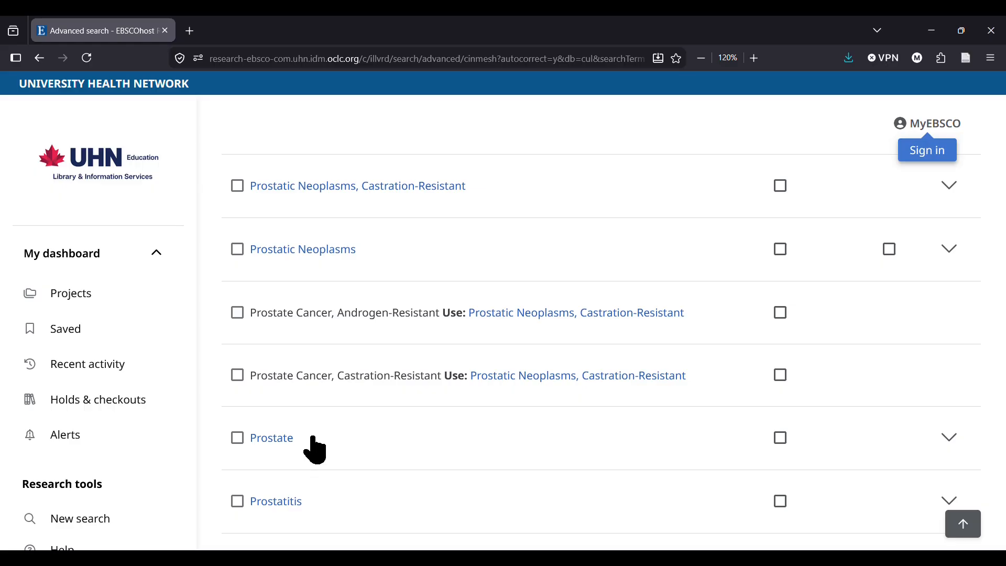
click(326, 251)
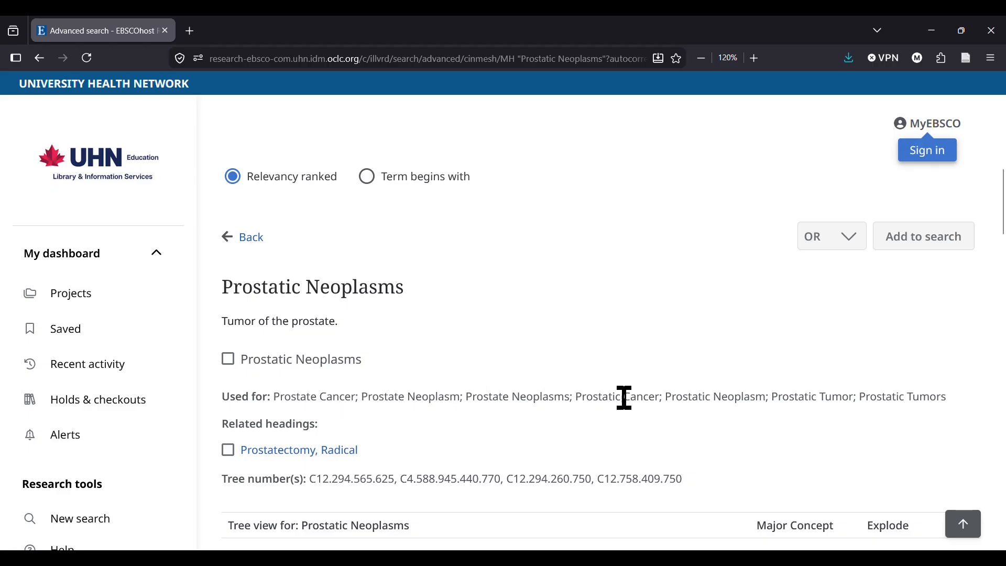
Select Prostatic Neoplasms under Prostatic Diseases in the heading's tree view and set it to explode
scroll(666, 399, down, 4)
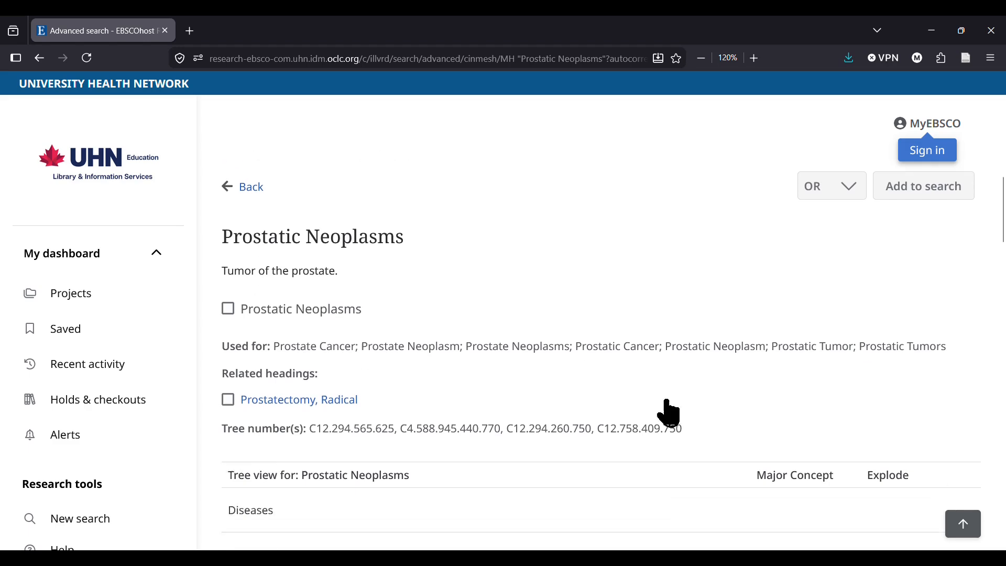
scroll(673, 411, down, 3)
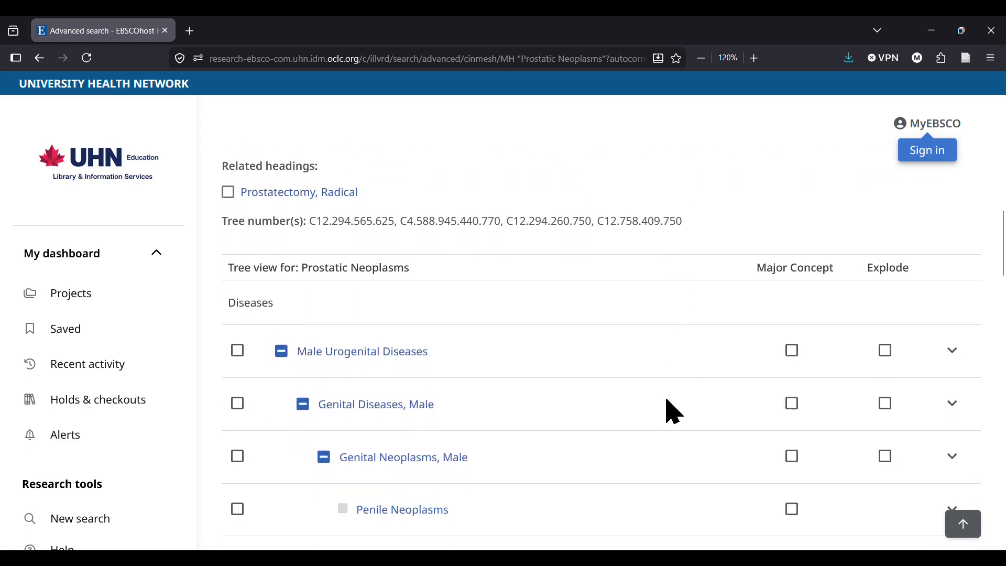
scroll(673, 412, down, 2)
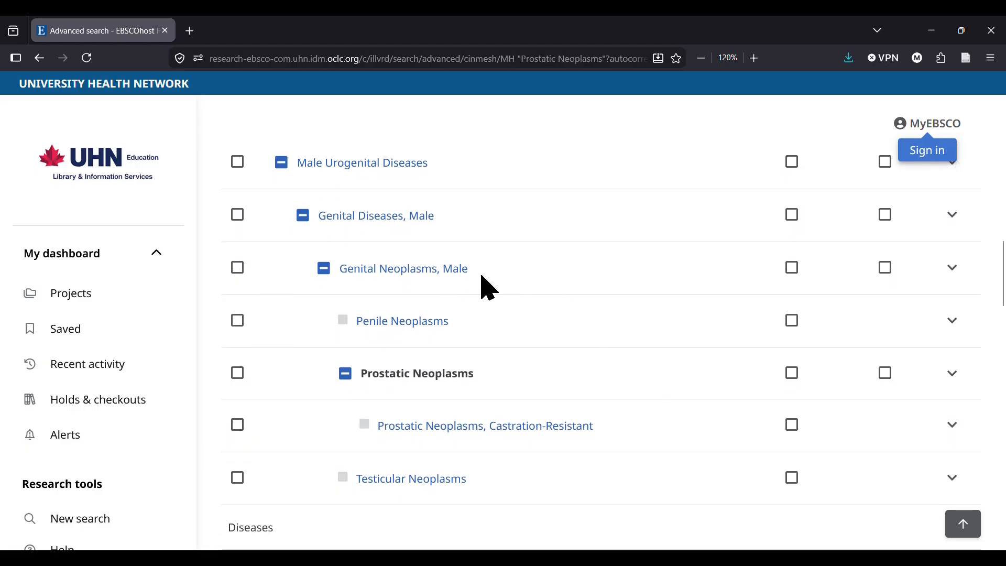
scroll(556, 300, down, 2)
scroll(564, 313, down, 7)
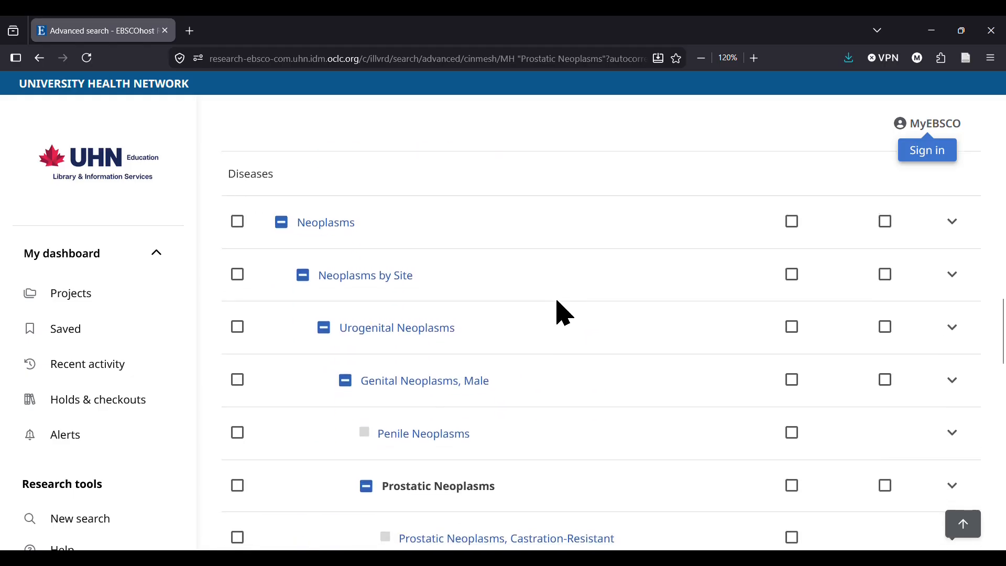
scroll(599, 362, down, 4)
scroll(600, 361, down, 4)
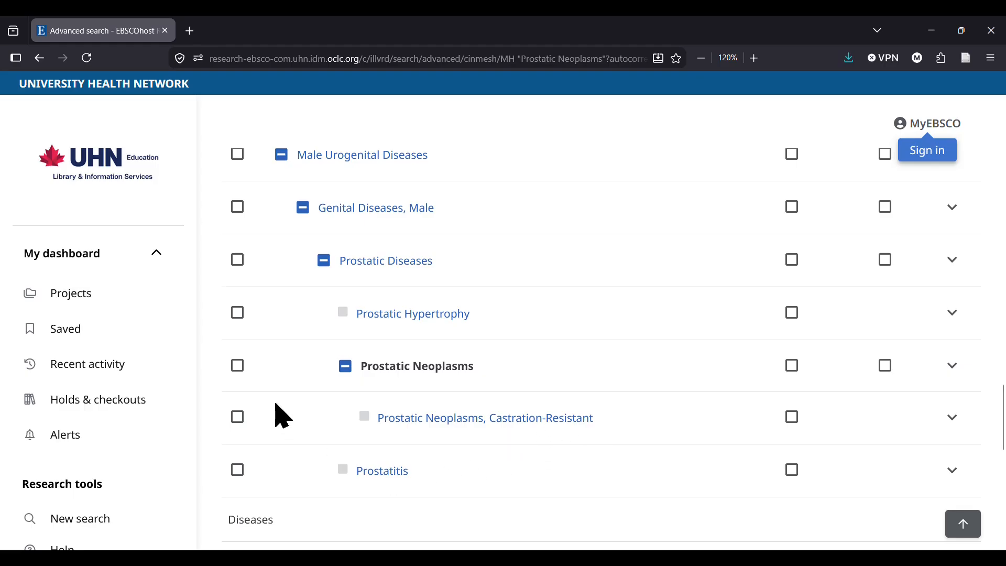
click(238, 366)
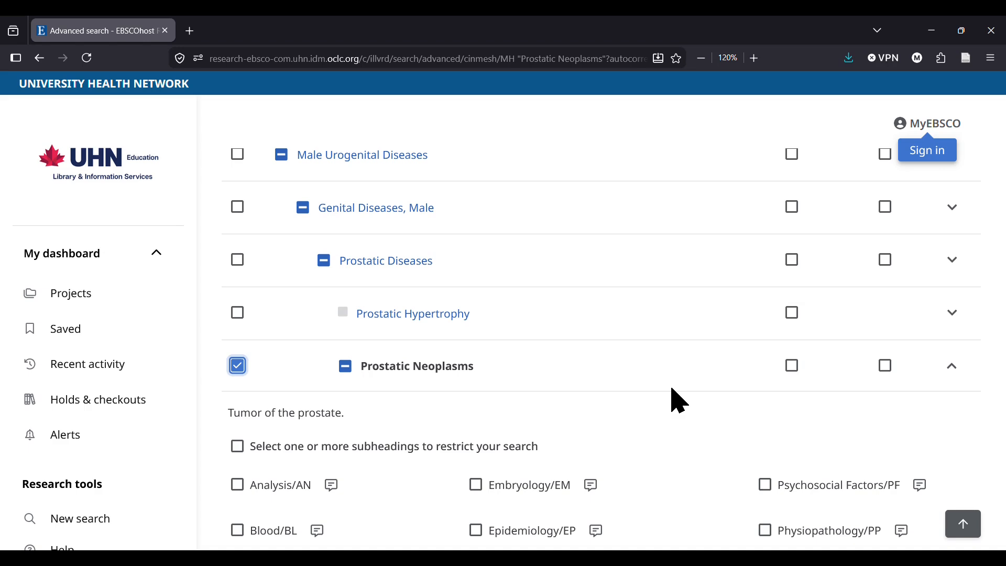
click(886, 367)
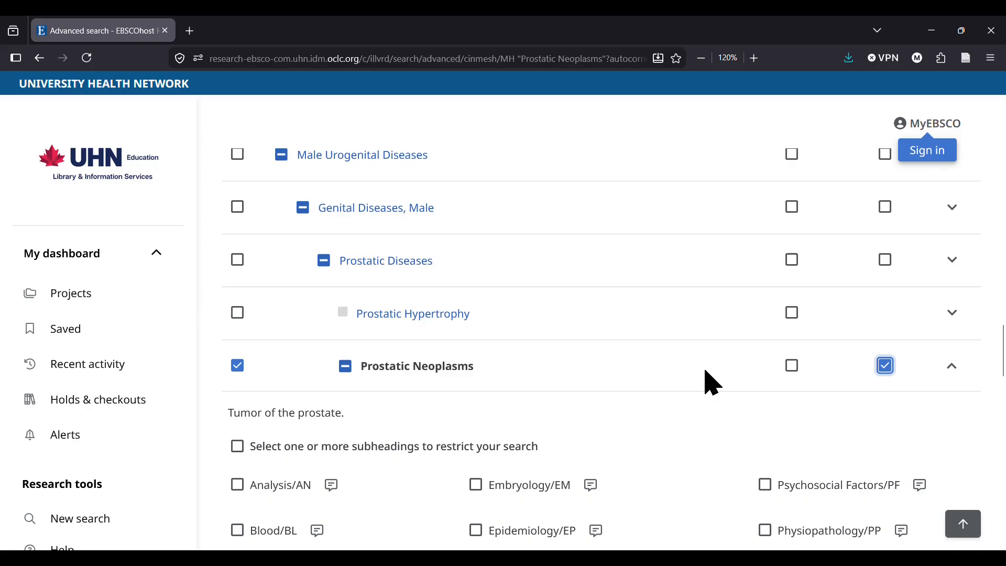
Add the exploded Prostatic Neoplasms heading to the CINAHL search query and run the search
scroll(713, 383, up, 5)
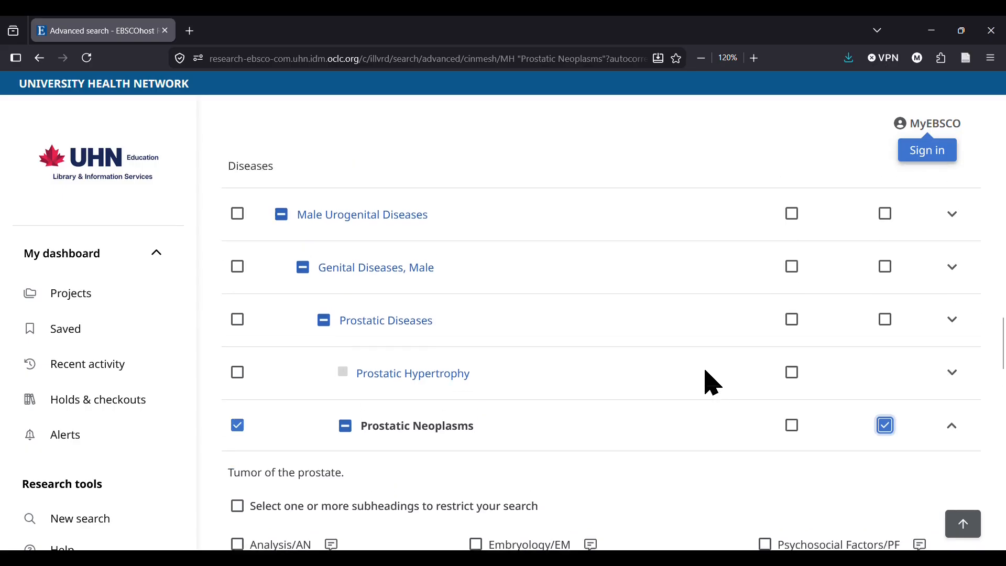
scroll(712, 383, up, 9)
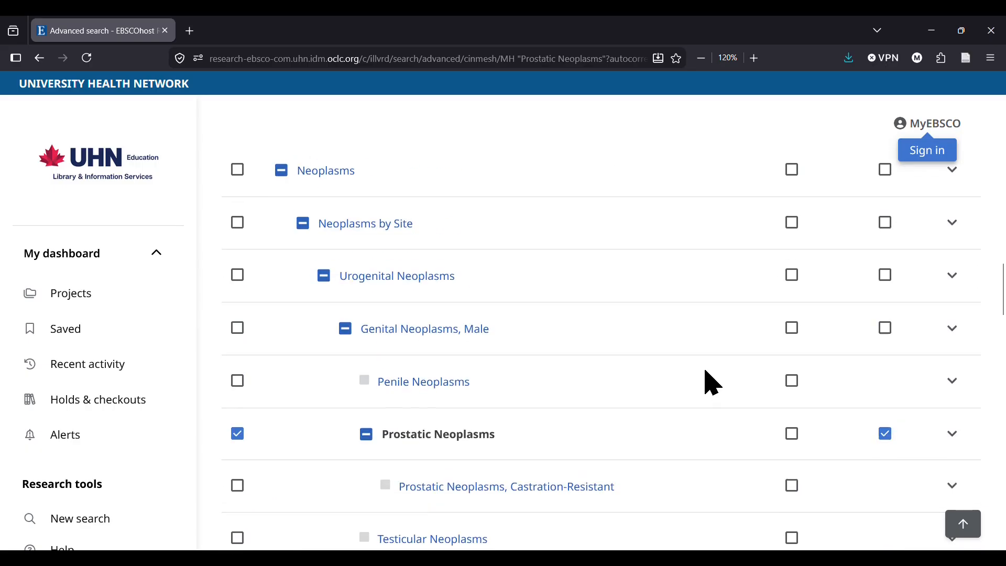
scroll(707, 382, up, 12)
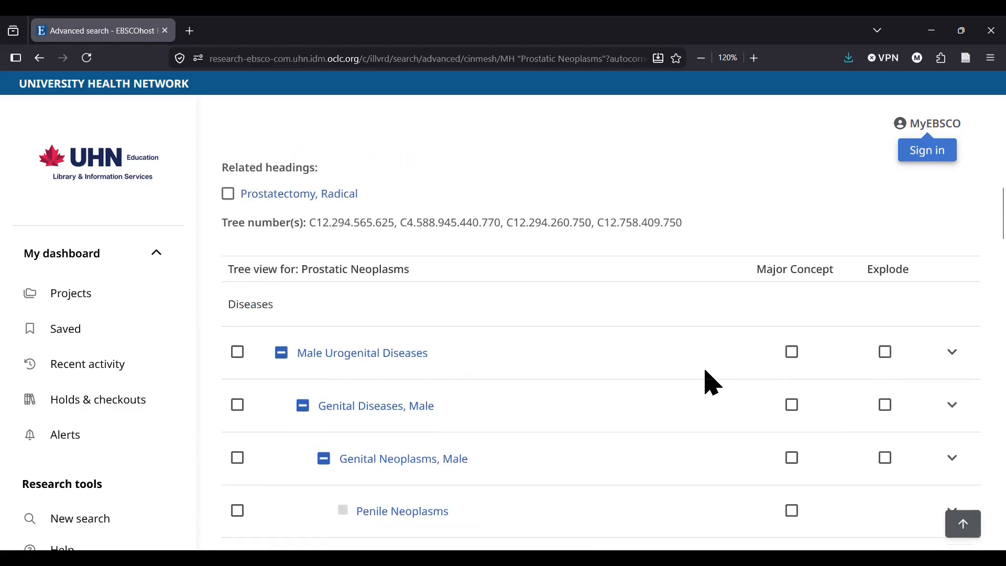
click(935, 302)
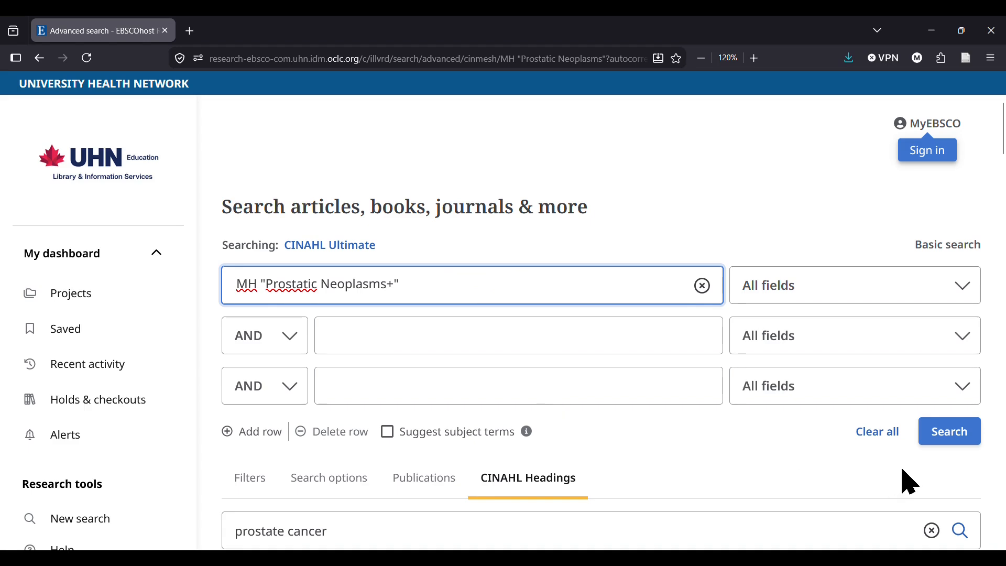
click(951, 435)
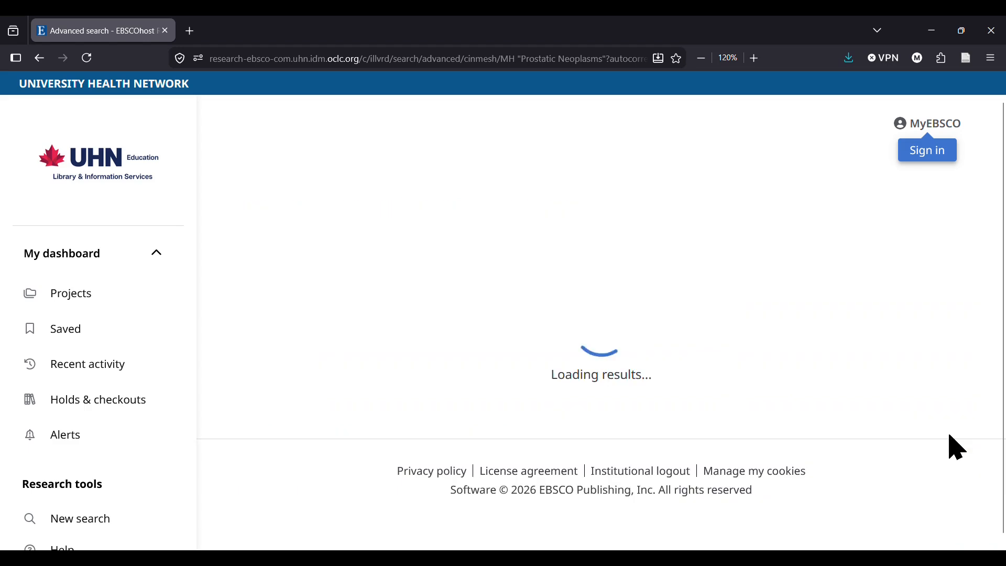